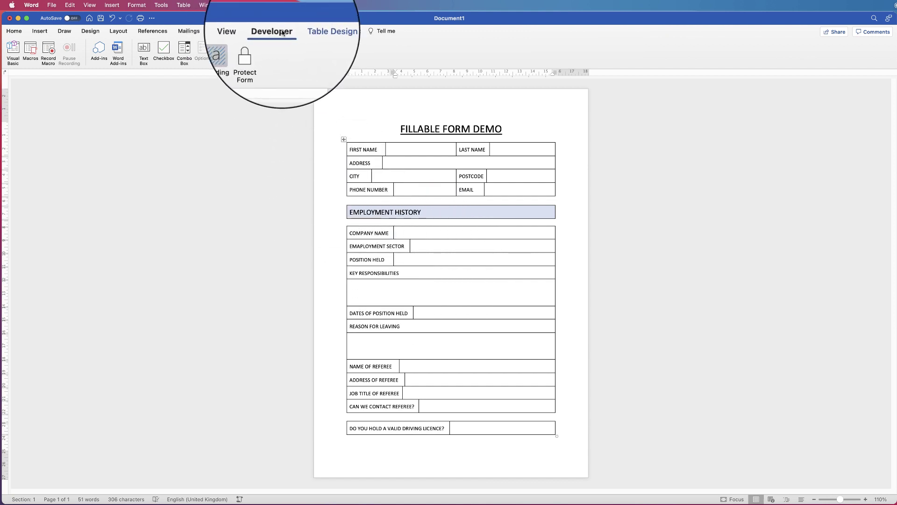
Step: Review the ribbon settings without changes, then insert a text form field in the Position Held cell
click(33, 5)
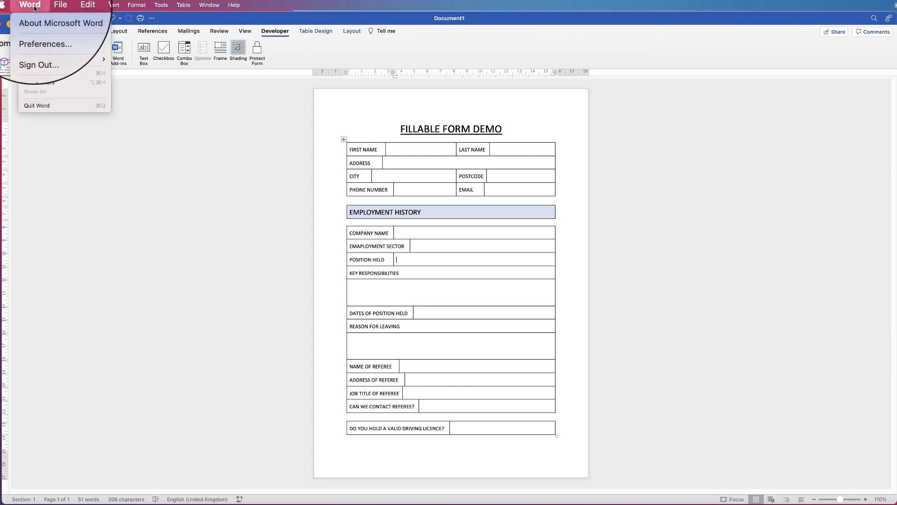
click(38, 31)
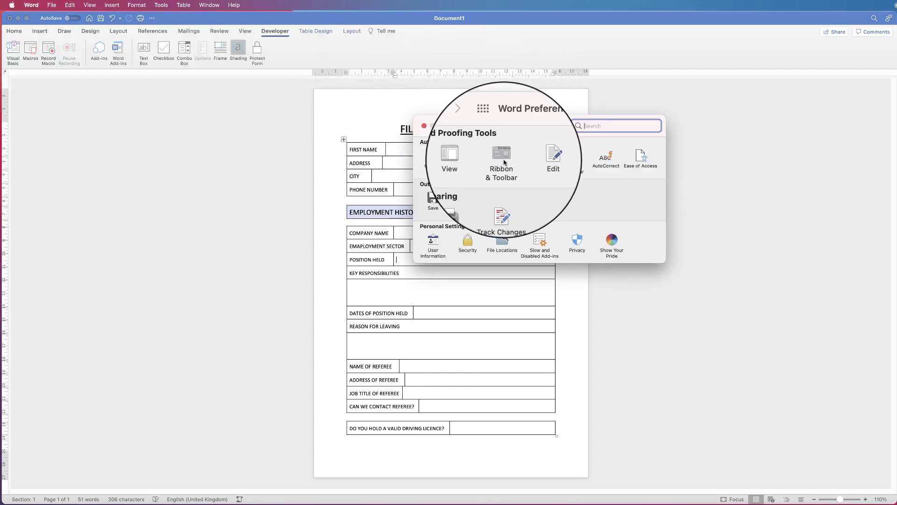
click(503, 161)
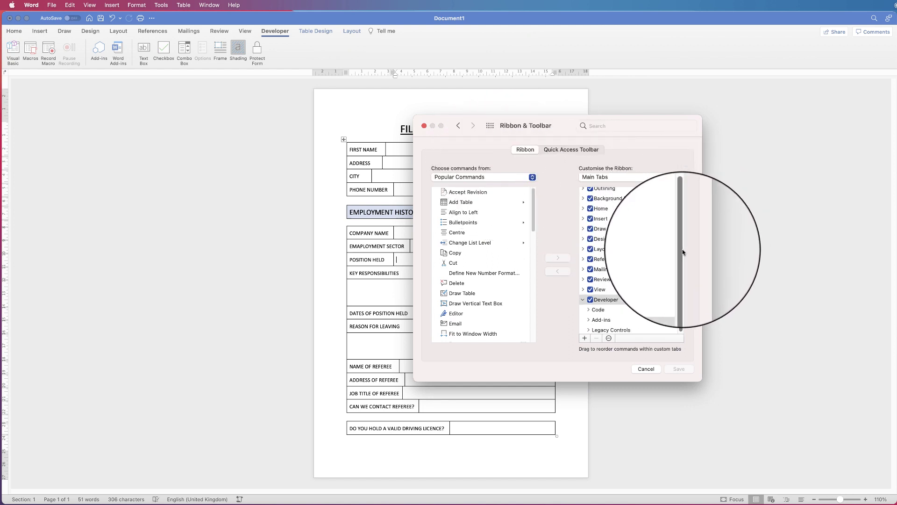
scroll(683, 262, down, 2)
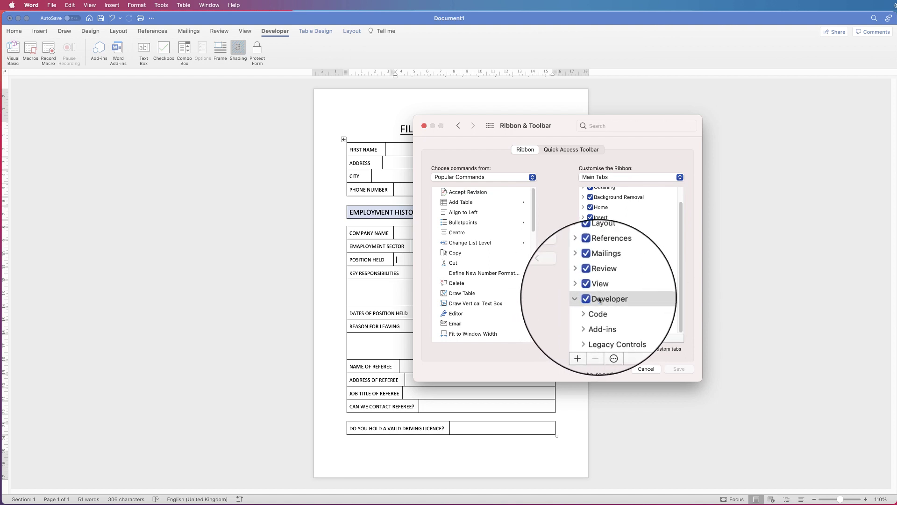
click(648, 368)
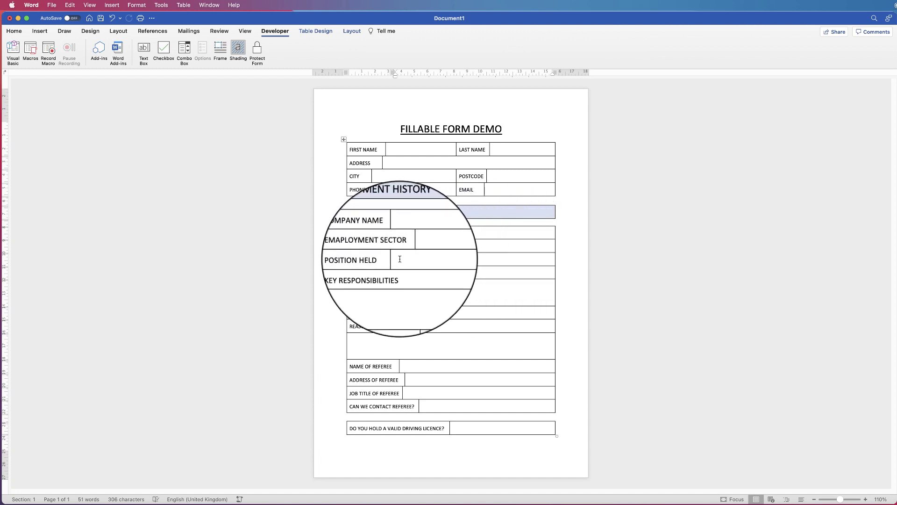
click(170, 65)
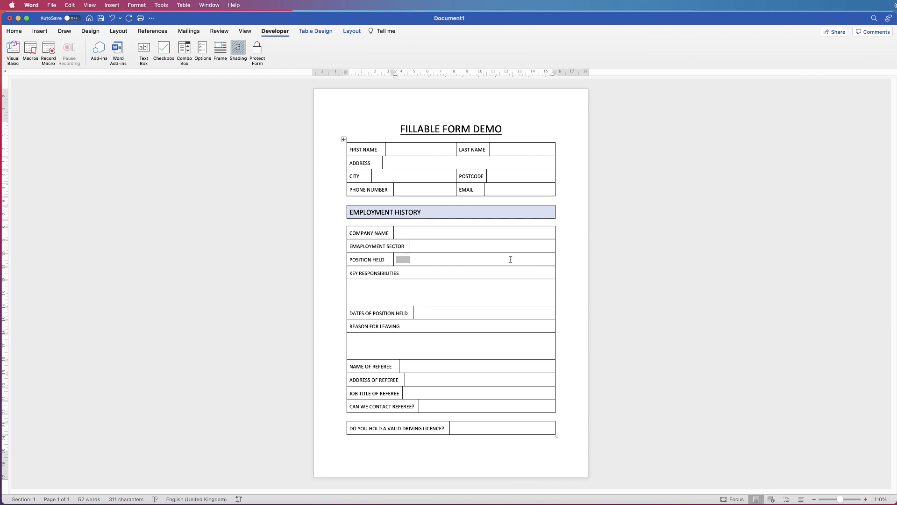
double_click(403, 260)
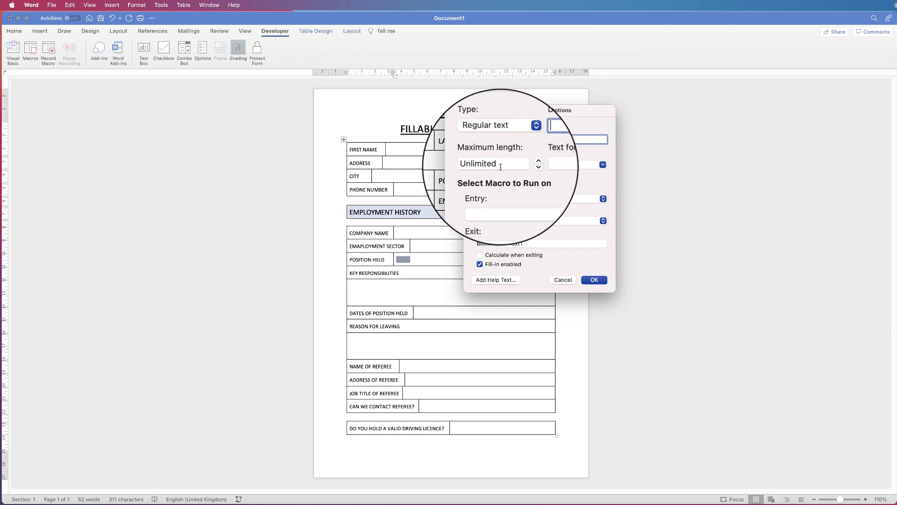
click(526, 164)
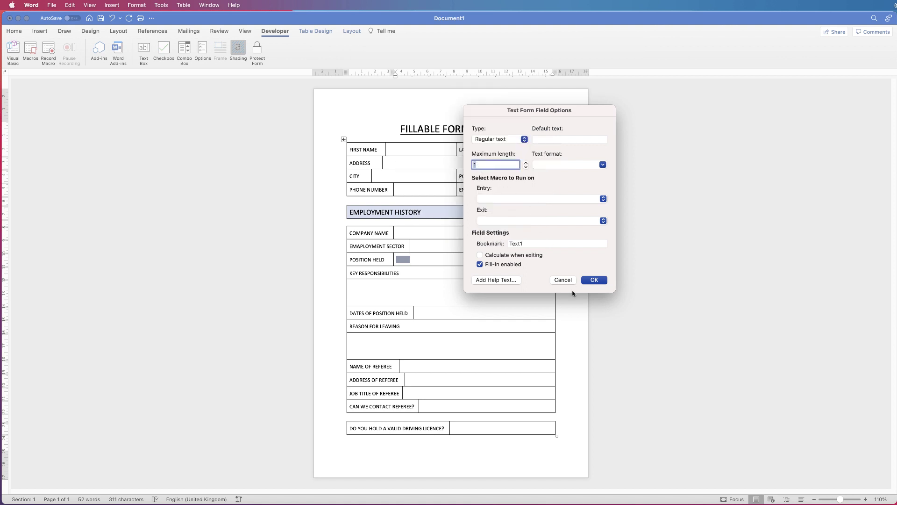
click(563, 280)
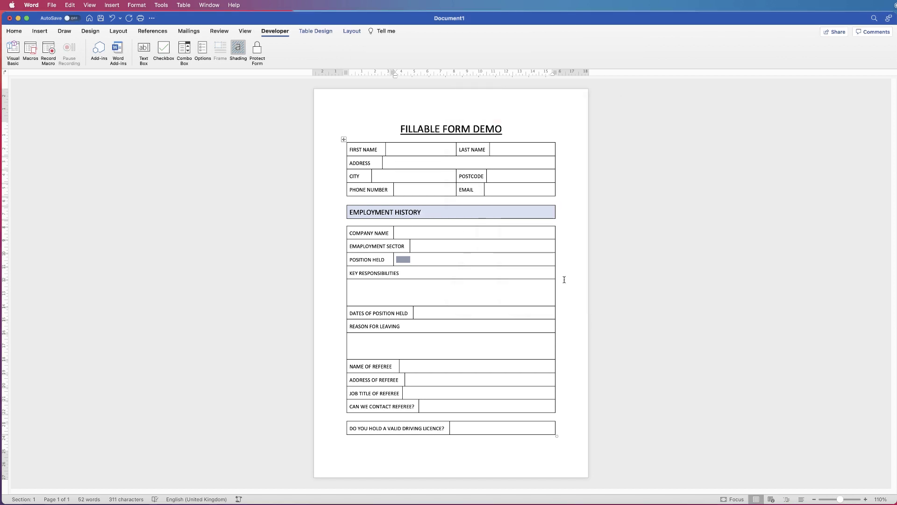
Step: Replace the Position Held form field with a long random-letter test string, trimming a few letters
click(413, 259)
key(BackSpace)
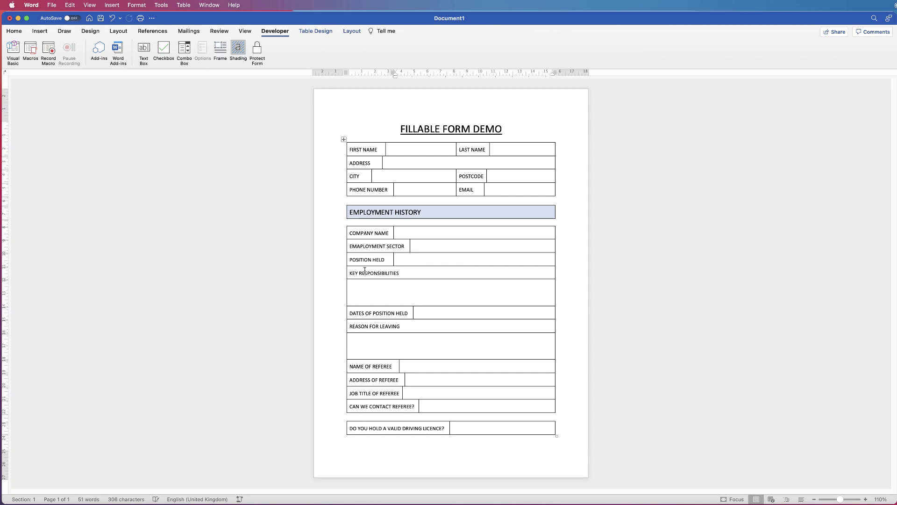
text(LDKFJGLDKFJGLDFKGJD)
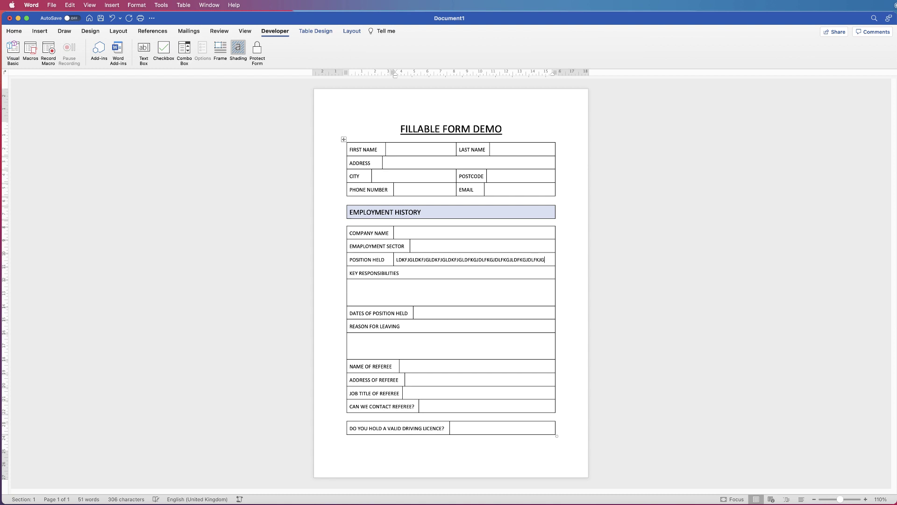
text(LFKGJDLFKGJ)
key(BackSpace)
key(BackSpace)
key(BackSpace)
Step: Select the Position Held test string, confirm its 57 characters with Word Count, then delete it
drag(397, 260, 551, 259)
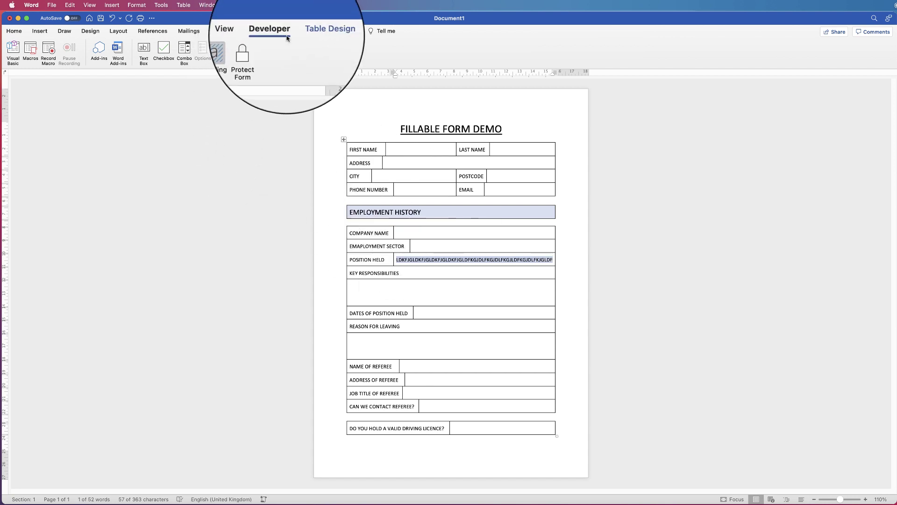
click(220, 32)
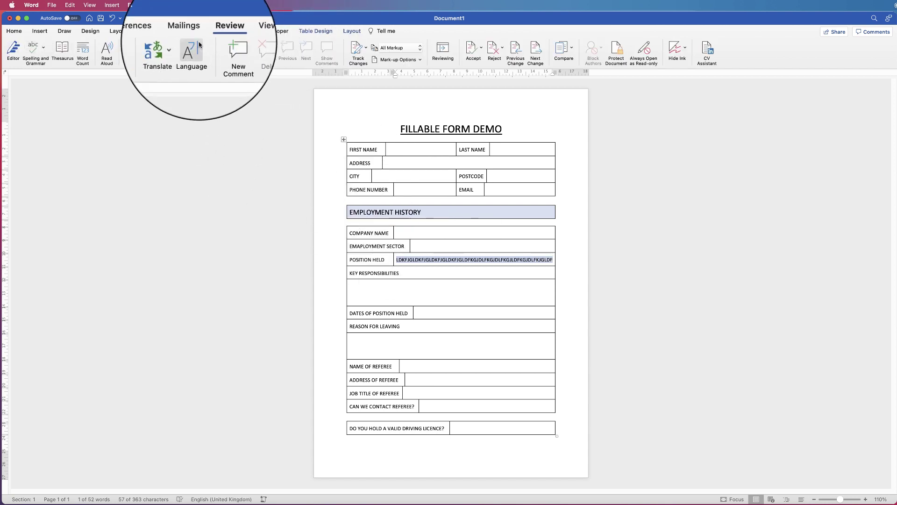
click(83, 51)
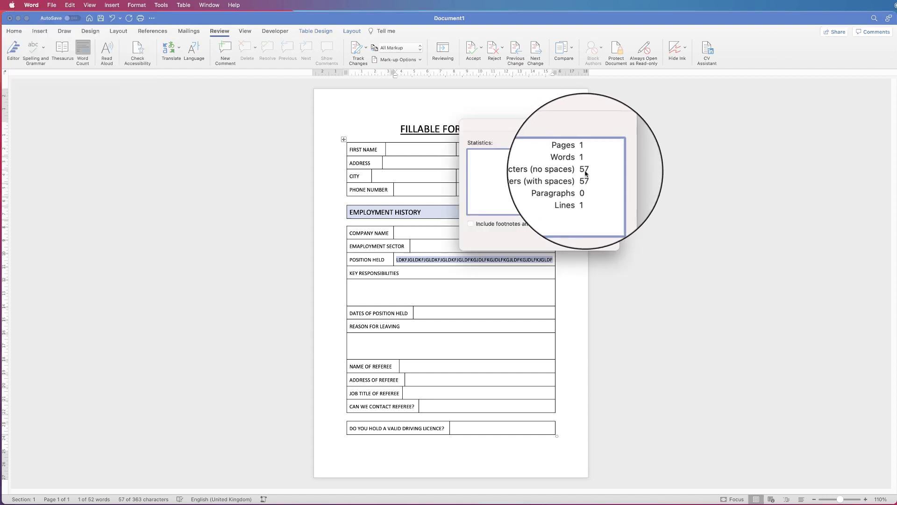
click(599, 229)
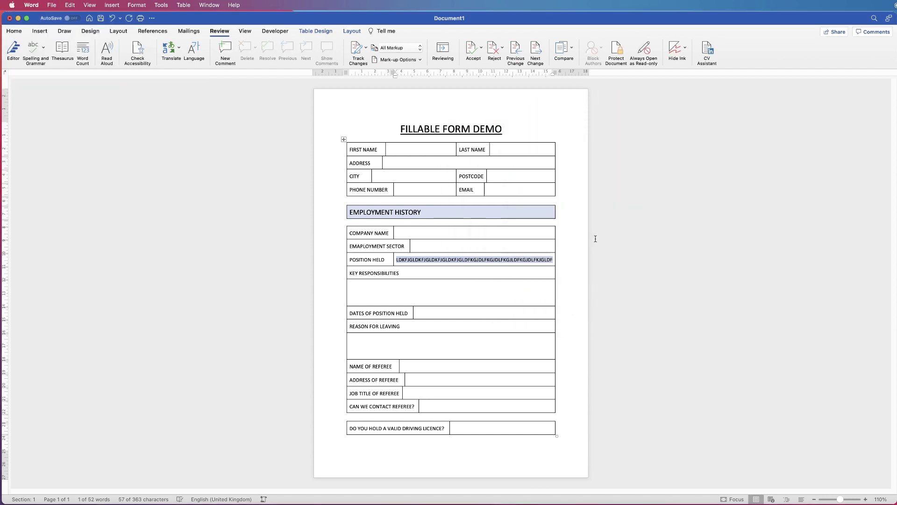
key(BackSpace)
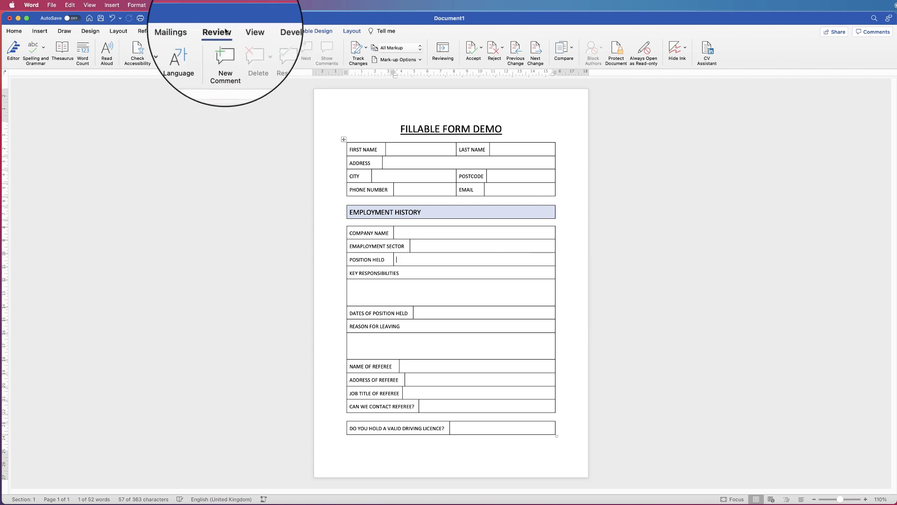
Step: Insert a new text form field in Position Held and set its maximum length to 57
click(275, 30)
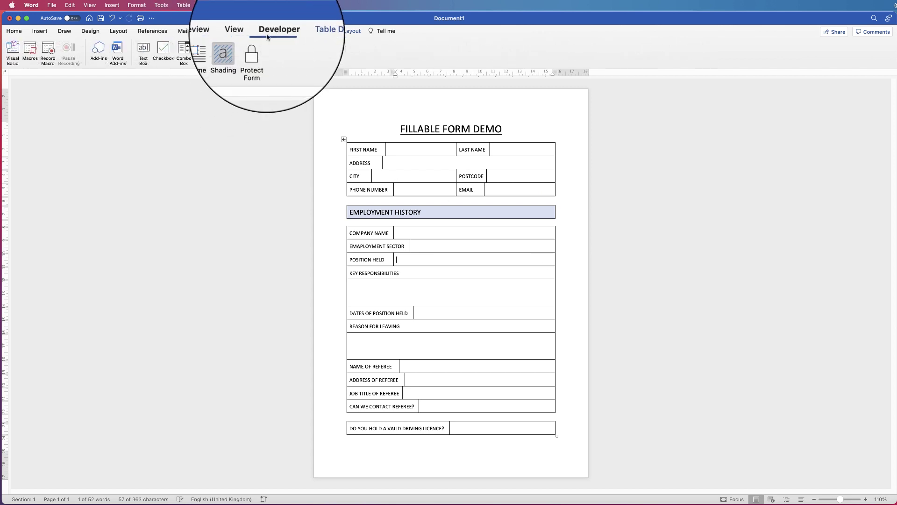
click(144, 49)
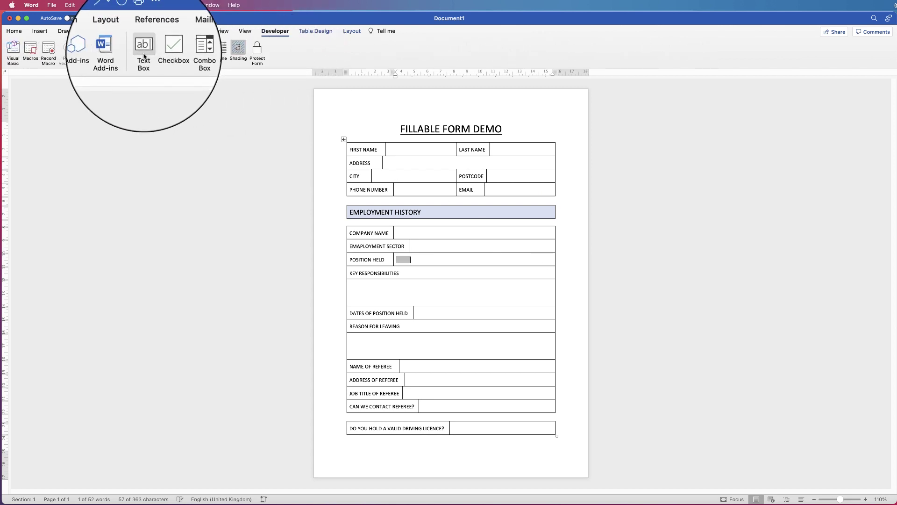
double_click(403, 259)
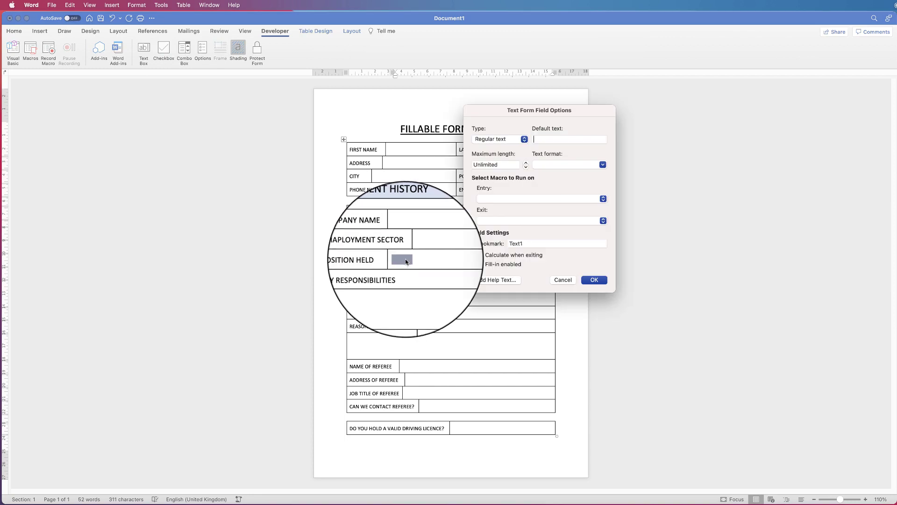
click(500, 166)
double_click(500, 166)
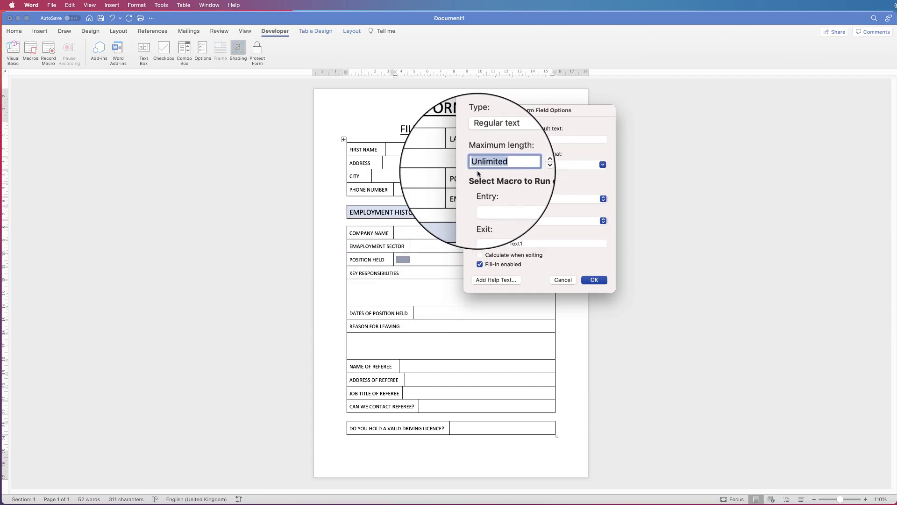
text(57)
key(Return)
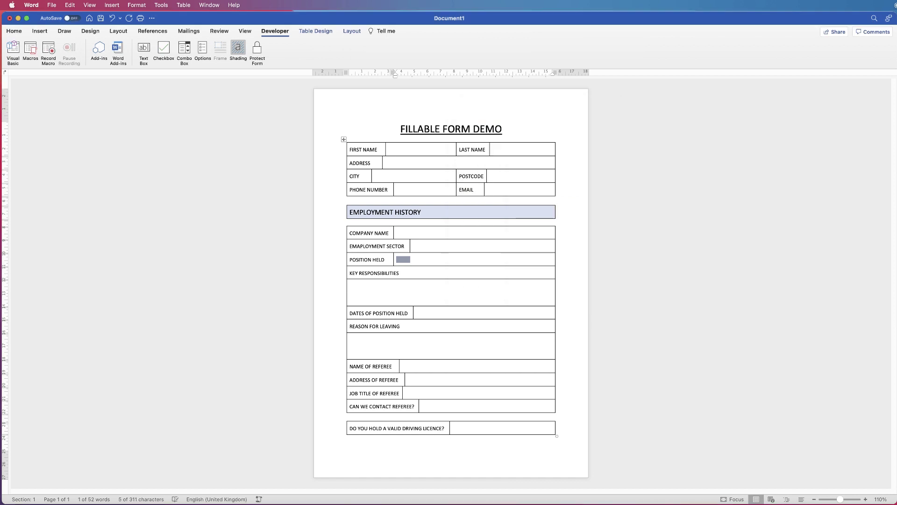
key(Right)
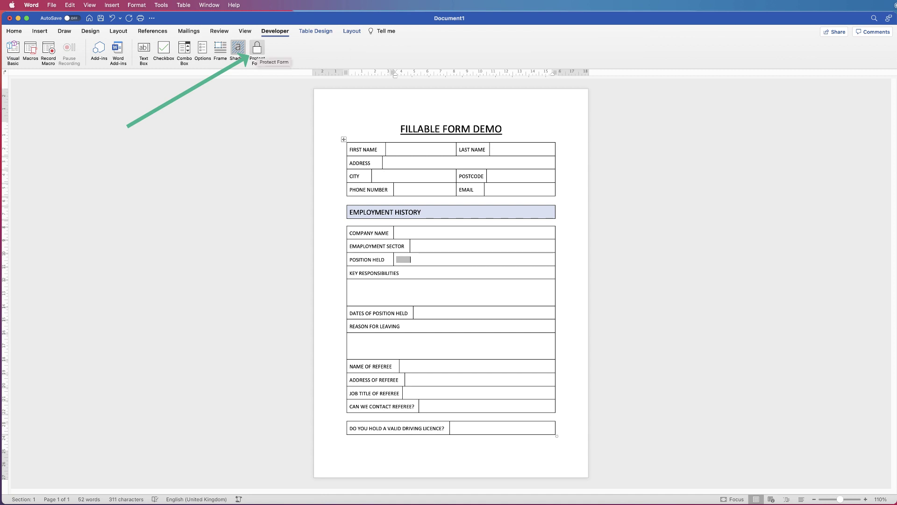
Step: Protect the form and type a long random-letter test entry into the Position Held field
click(257, 48)
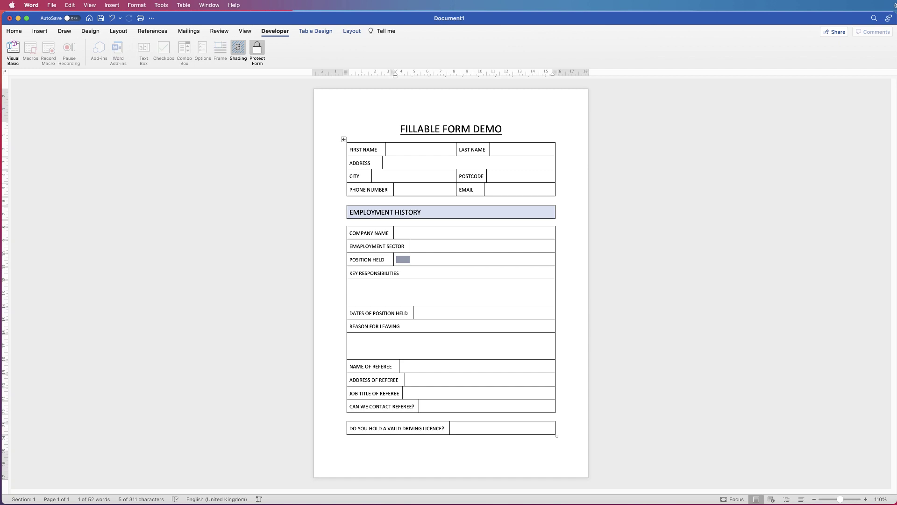
click(397, 260)
text(DLFKGDLK)
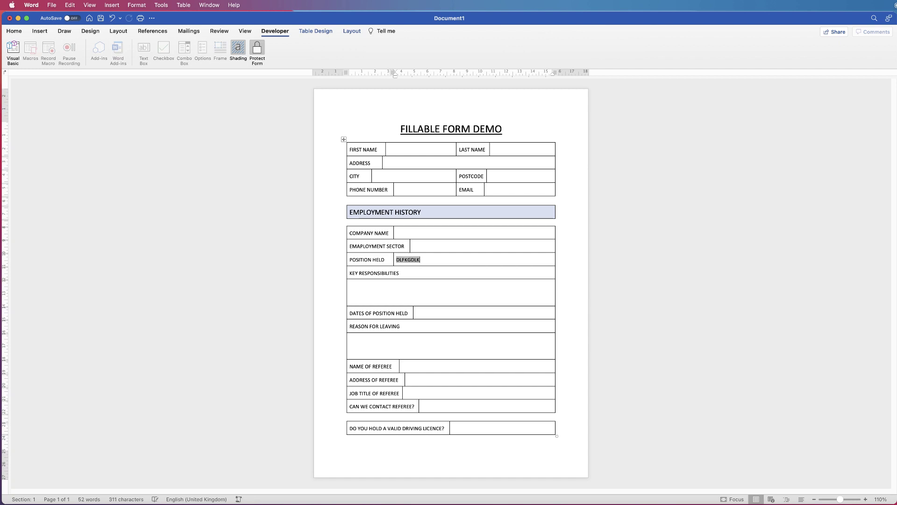
text(FJGLDKFJGLDKFJGLDFKJGLDKFGJLDKFGJ)
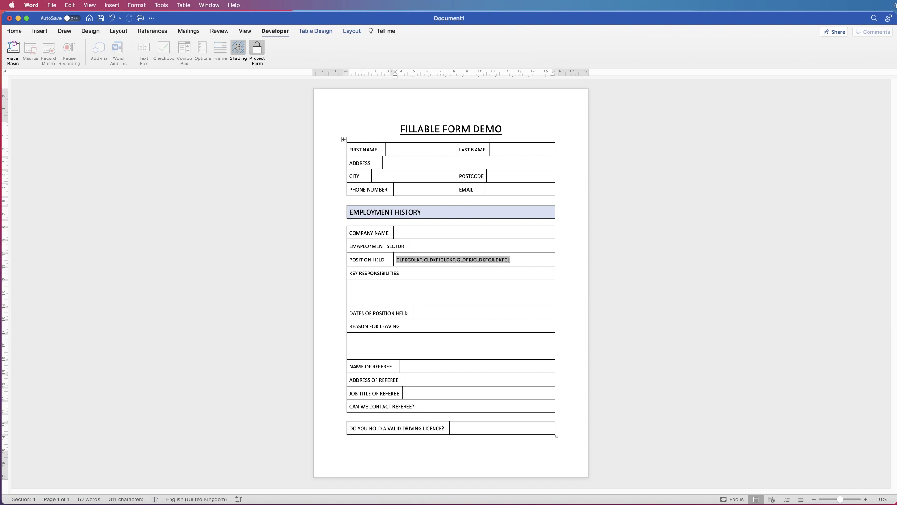
text(LDFKGJLDFKGJLDKF)
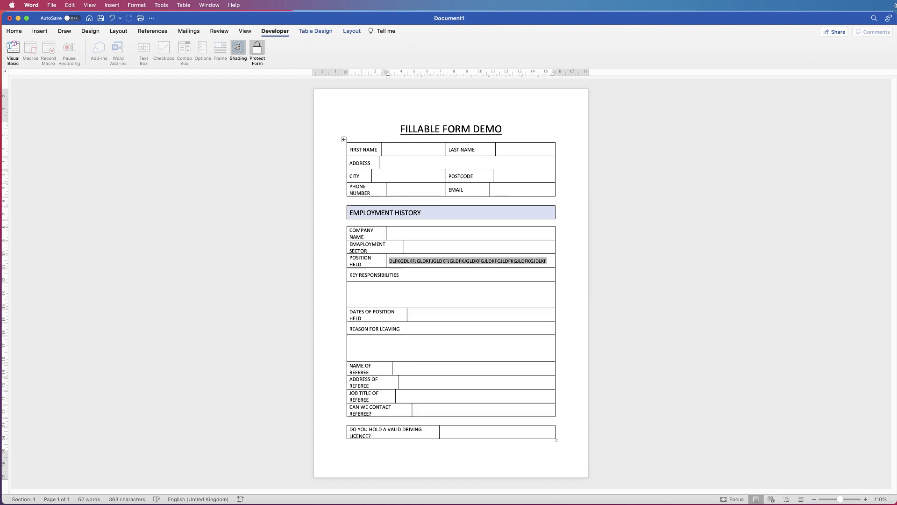
Step: Erase most of the Position Held test entry, leaving just two letters
key(BackSpace)
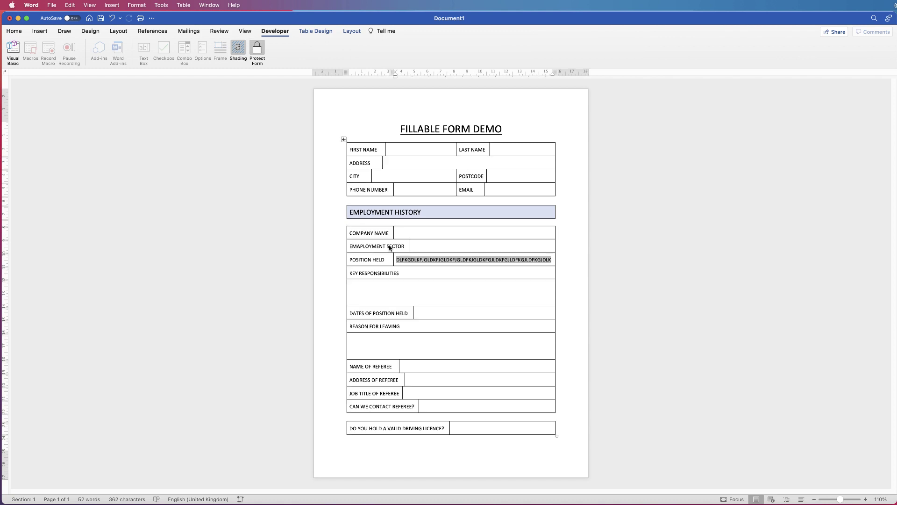
text(D)
key(BackSpace)
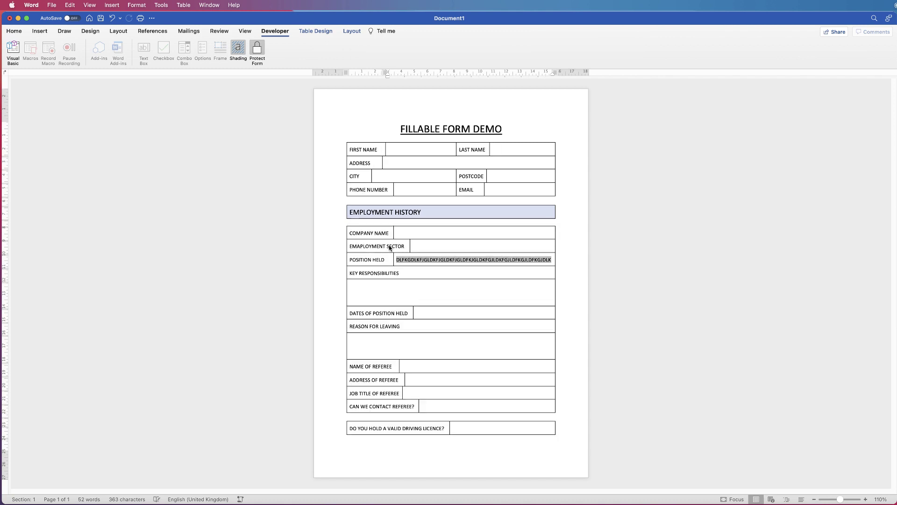
key(BackSpace)
key(BackSpace)
key(BackSpace)
key(BackSpace)
key(BackSpace)
key(BackSpace)
key(BackSpace)
key(BackSpace)
key(BackSpace)
key(BackSpace)
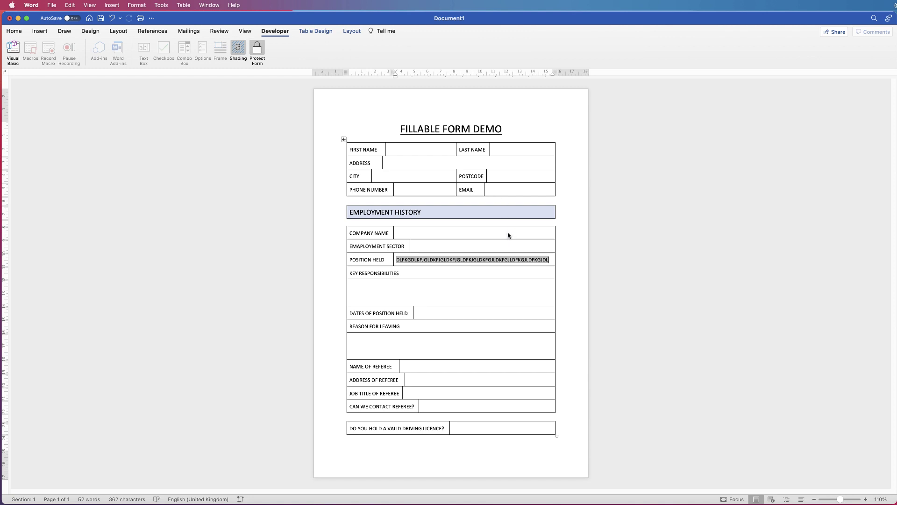
key(BackSpace)
key(BackSpace)
key(BackSpace)
key(BackSpace)
key(BackSpace)
key(BackSpace)
key(BackSpace)
key(BackSpace)
key(BackSpace)
key(BackSpace)
key(BackSpace)
key(BackSpace)
key(BackSpace)
key(BackSpace)
key(BackSpace)
key(BackSpace)
key(BackSpace)
key(BackSpace)
key(BackSpace)
key(BackSpace)
key(BackSpace)
key(BackSpace)
key(BackSpace)
key(BackSpace)
key(BackSpace)
key(BackSpace)
key(BackSpace)
key(BackSpace)
key(BackSpace)
key(BackSpace)
key(BackSpace)
key(BackSpace)
key(BackSpace)
key(BackSpace)
key(BackSpace)
key(BackSpace)
key(BackSpace)
key(BackSpace)
key(BackSpace)
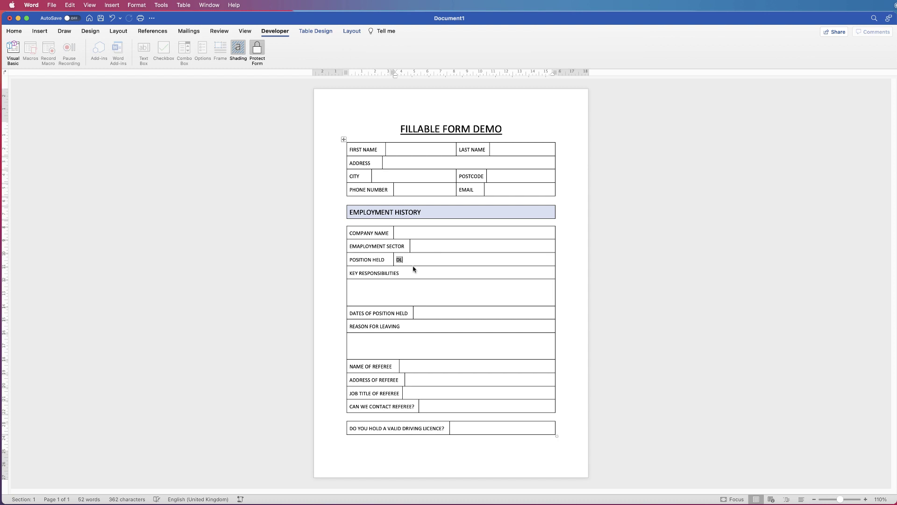
Step: Clear the remaining test text and leave the form unprotected for editing
key(BackSpace)
key(BackSpace)
key(BackSpace)
click(257, 49)
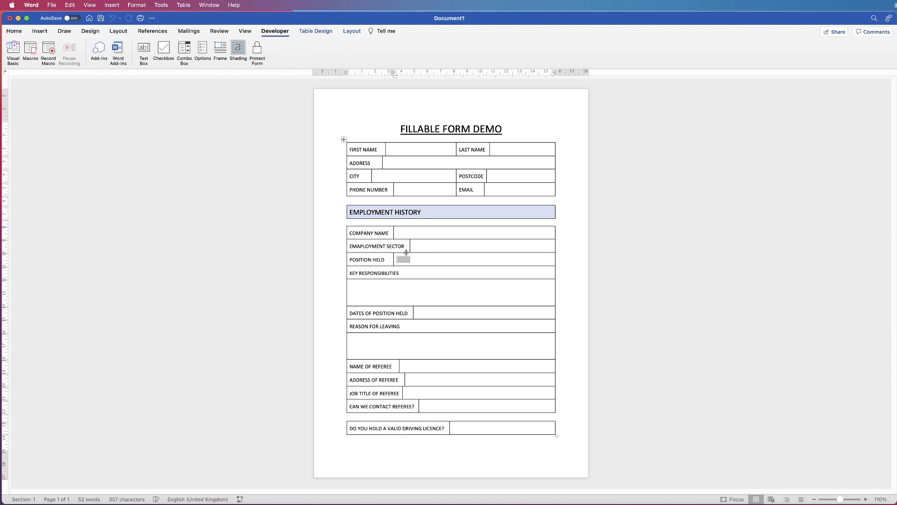
click(257, 50)
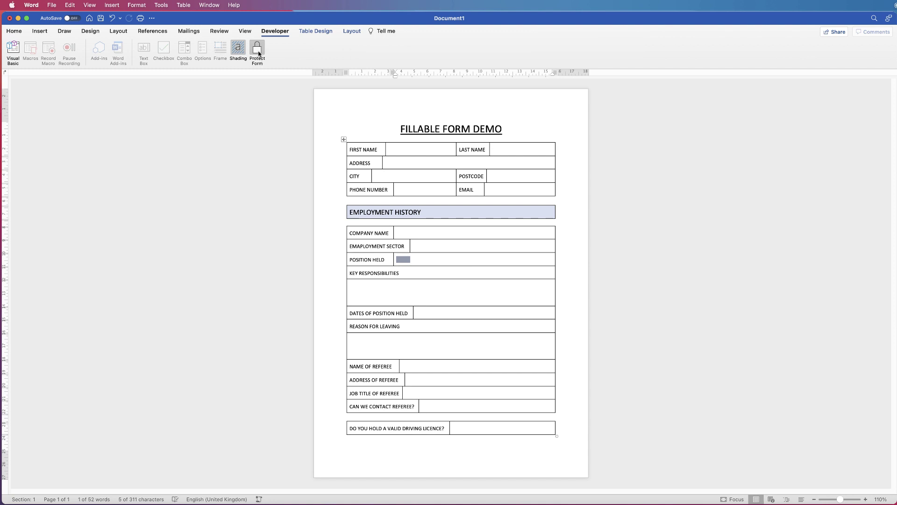
click(260, 54)
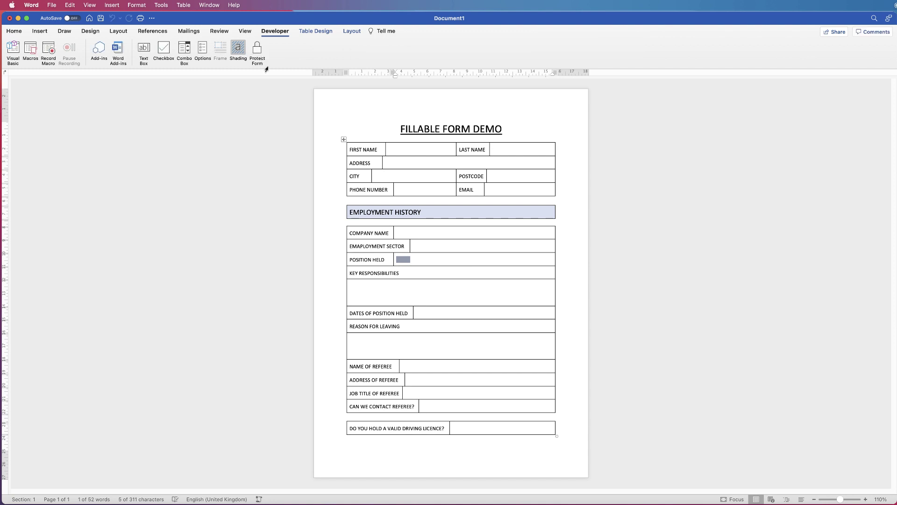
Step: Change the Position Held field's maximum length to 5 characters in its options
double_click(405, 260)
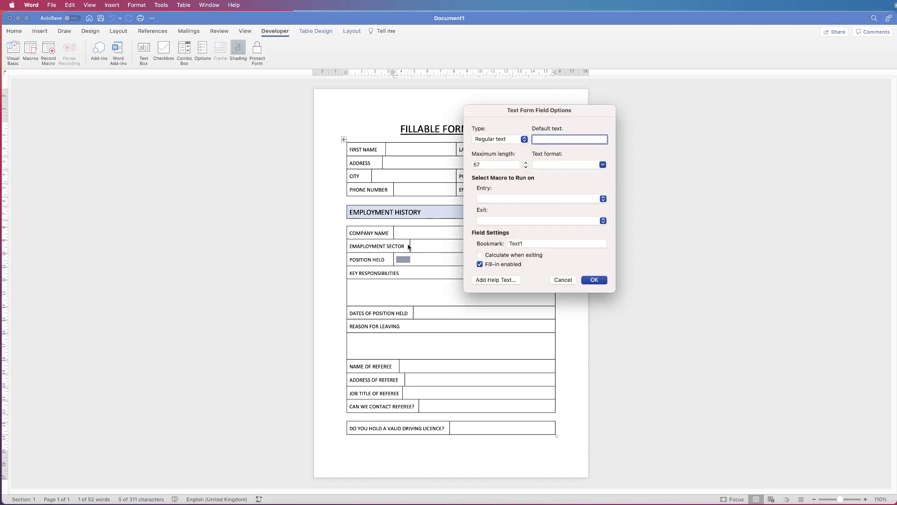
click(482, 164)
text(57)
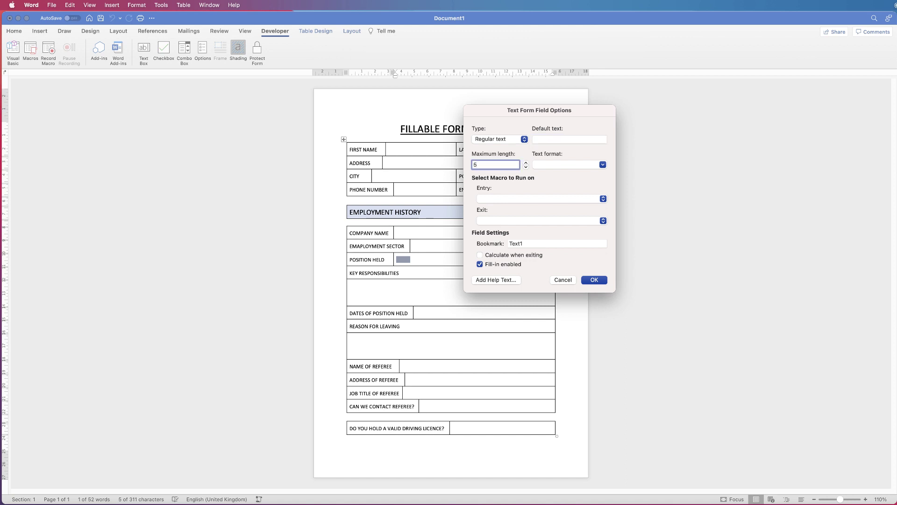
key(Return)
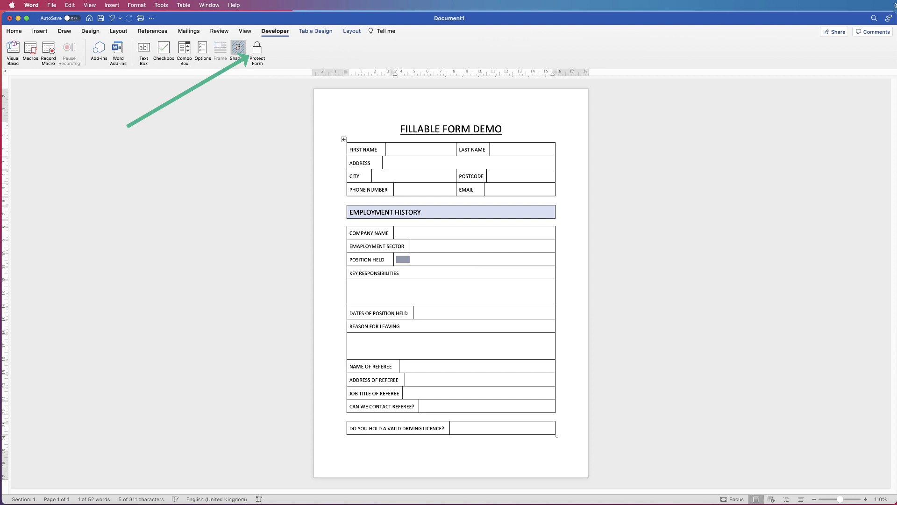
Step: Re-protect the form and type a long random-letter string into Position Held to test the limit
click(257, 48)
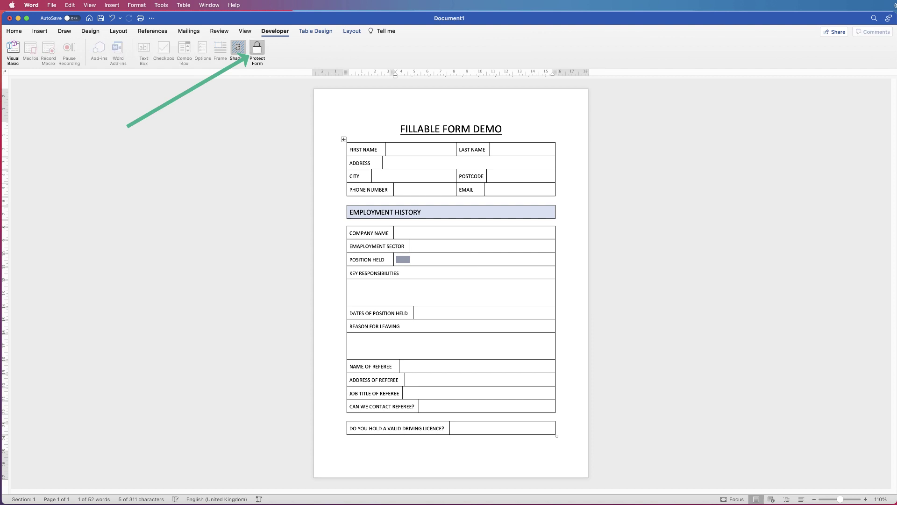
text(SDKFJSDKFJSKJ)
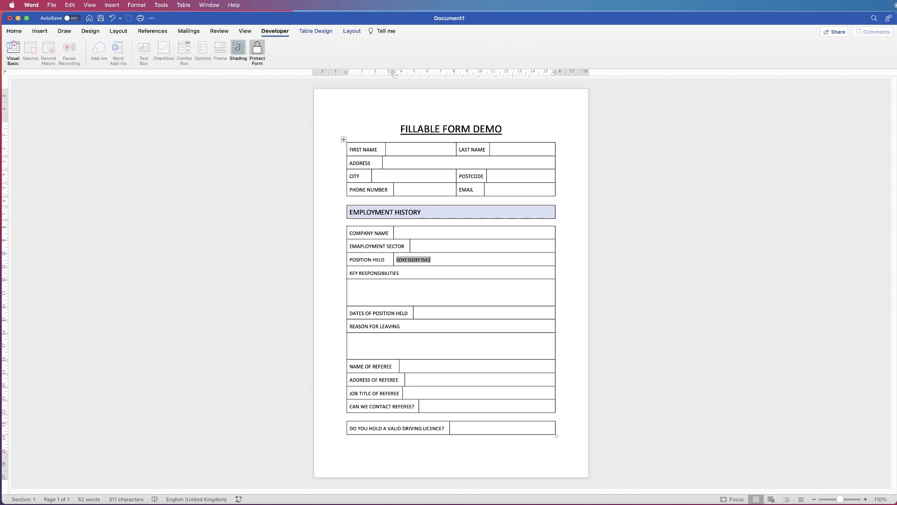
text(DKJFGDKFJHGDKJFGHKDJFHGKDJFHGKDJFHGKDJFHGK)
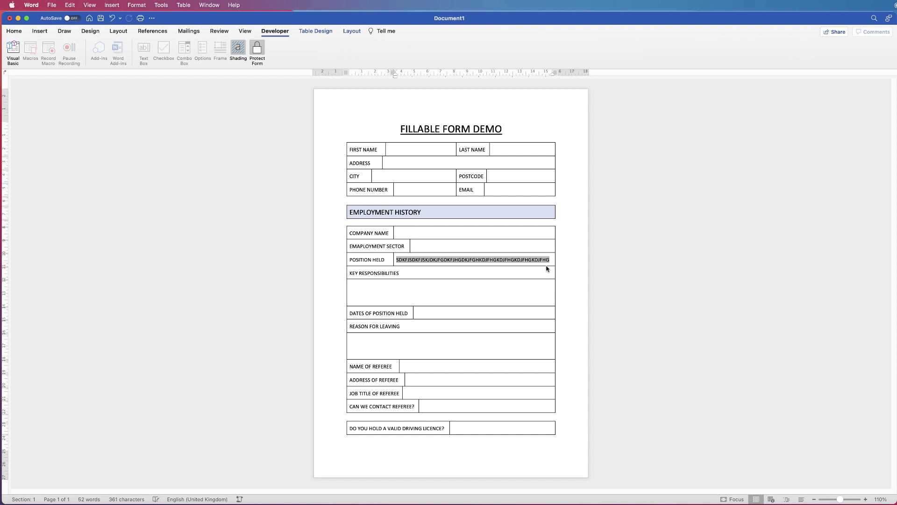
Step: Turn off form-field shading and retest Position Held, which keeps only 'SDKJF'
key(BackSpace)
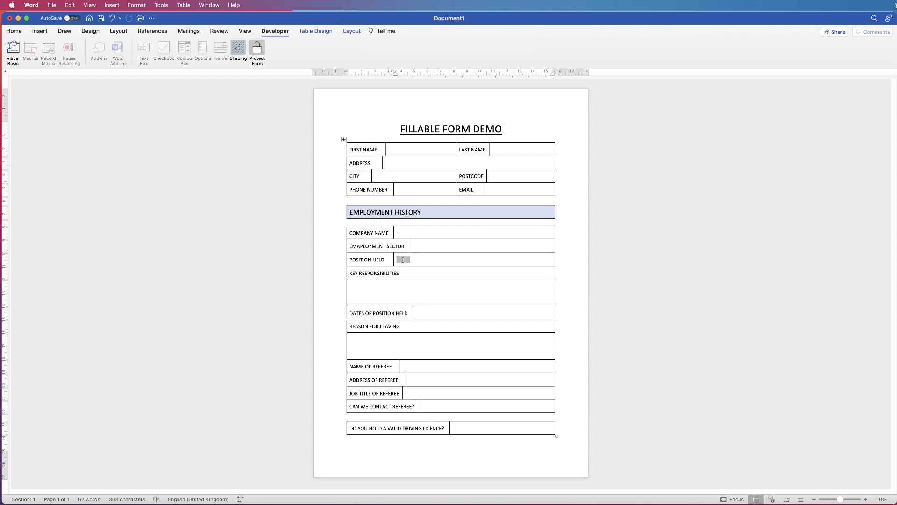
click(239, 50)
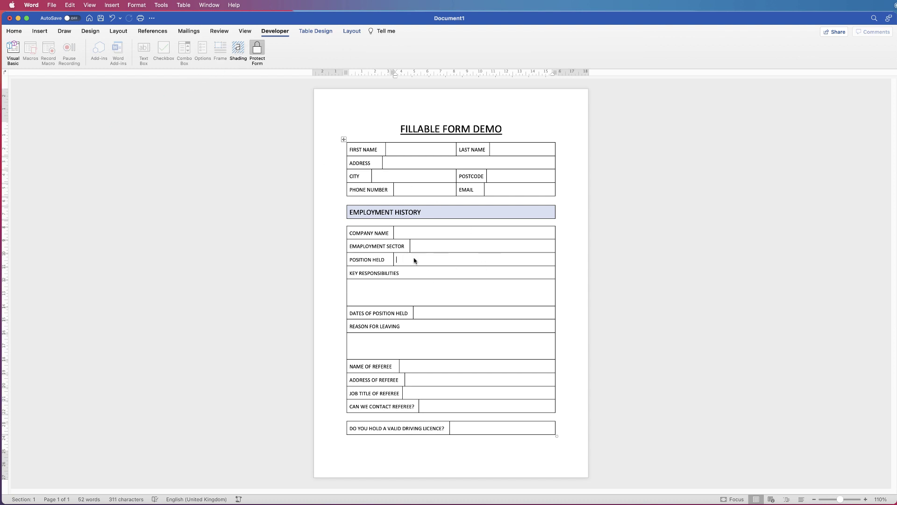
text(SDKJFSKJDHFKJSDFKSDFKJSDKJFHSKDFJHKSJDHFKSJDHFKSJDFHKSD)
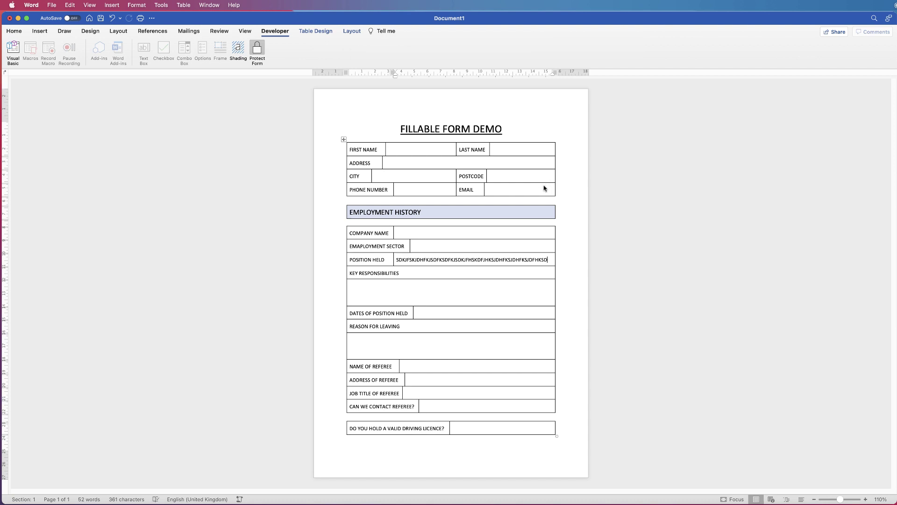
key(BackSpace)
key(BackSpace)
key(BackSpace)
key(BackSpace)
key(BackSpace)
key(BackSpace)
key(BackSpace)
key(BackSpace)
key(BackSpace)
key(BackSpace)
key(BackSpace)
key(BackSpace)
key(BackSpace)
key(BackSpace)
key(BackSpace)
key(BackSpace)
key(BackSpace)
key(BackSpace)
key(BackSpace)
key(BackSpace)
key(BackSpace)
key(BackSpace)
key(BackSpace)
key(BackSpace)
key(BackSpace)
key(BackSpace)
key(BackSpace)
key(BackSpace)
key(BackSpace)
key(BackSpace)
key(BackSpace)
key(BackSpace)
key(BackSpace)
key(BackSpace)
key(BackSpace)
key(BackSpace)
key(BackSpace)
key(BackSpace)
key(BackSpace)
key(BackSpace)
key(BackSpace)
key(BackSpace)
key(BackSpace)
key(BackSpace)
key(BackSpace)
key(BackSpace)
key(BackSpace)
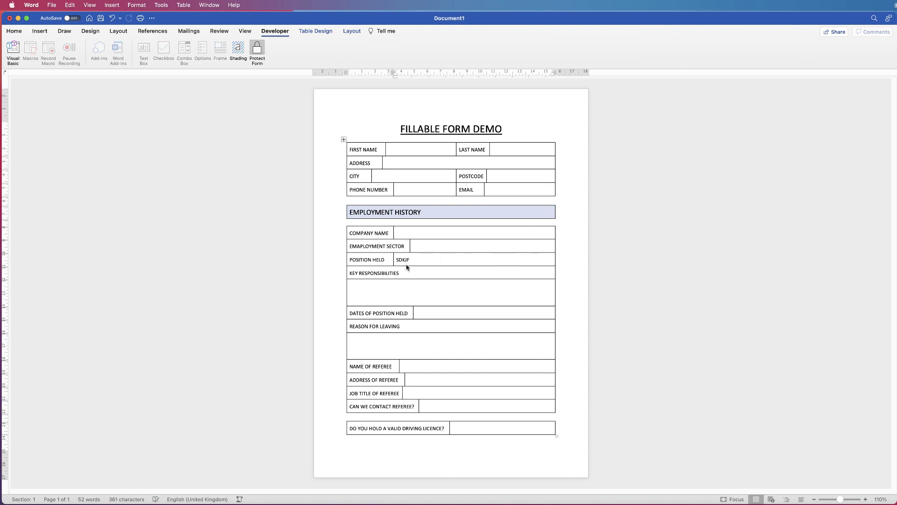